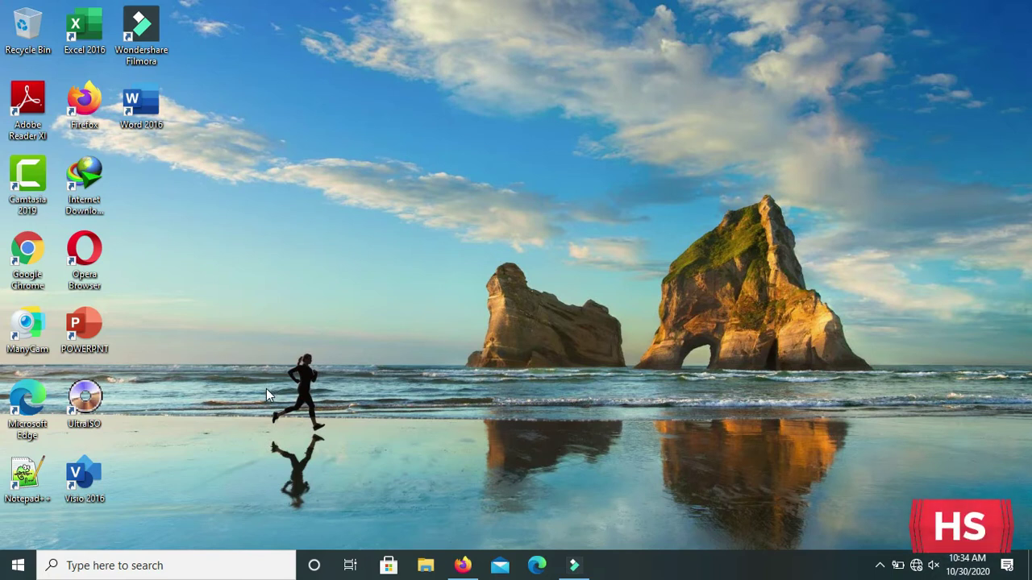
Look through the list of installed applications for Excel 2016, and close the list
left_click(10, 572)
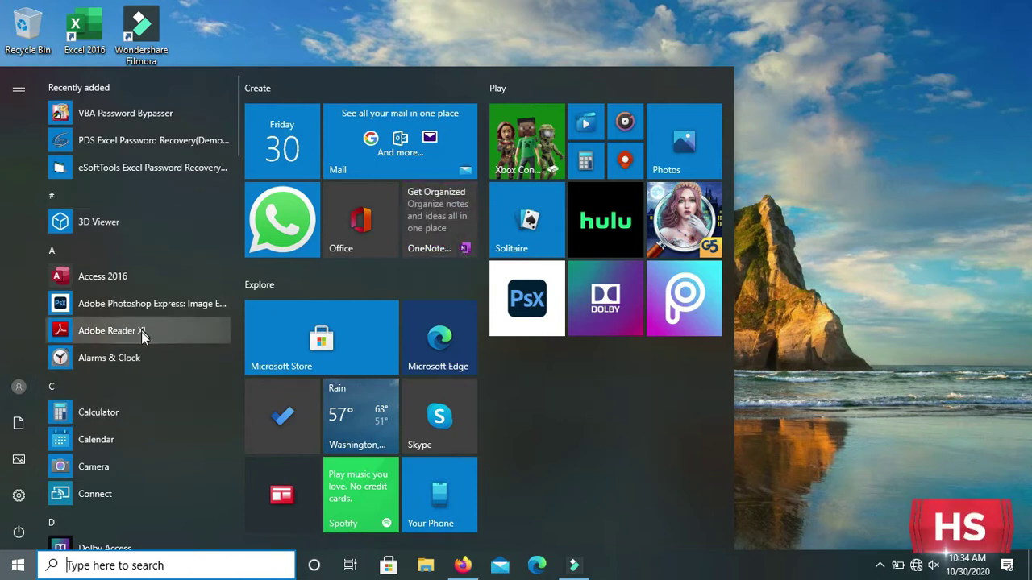
scroll(141, 355, "down", 3)
scroll(129, 401, "down", 6)
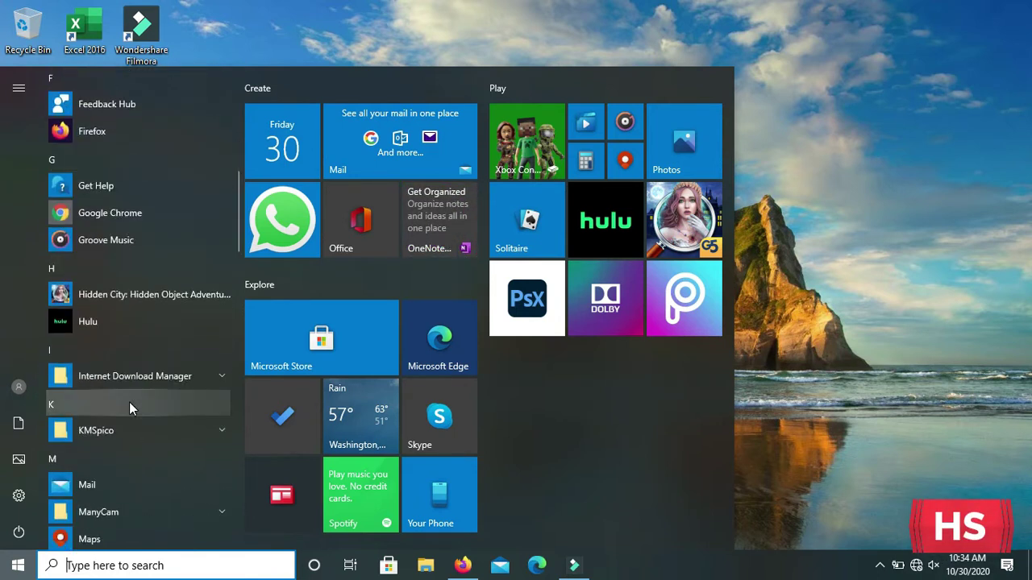
scroll(129, 402, "down", 5)
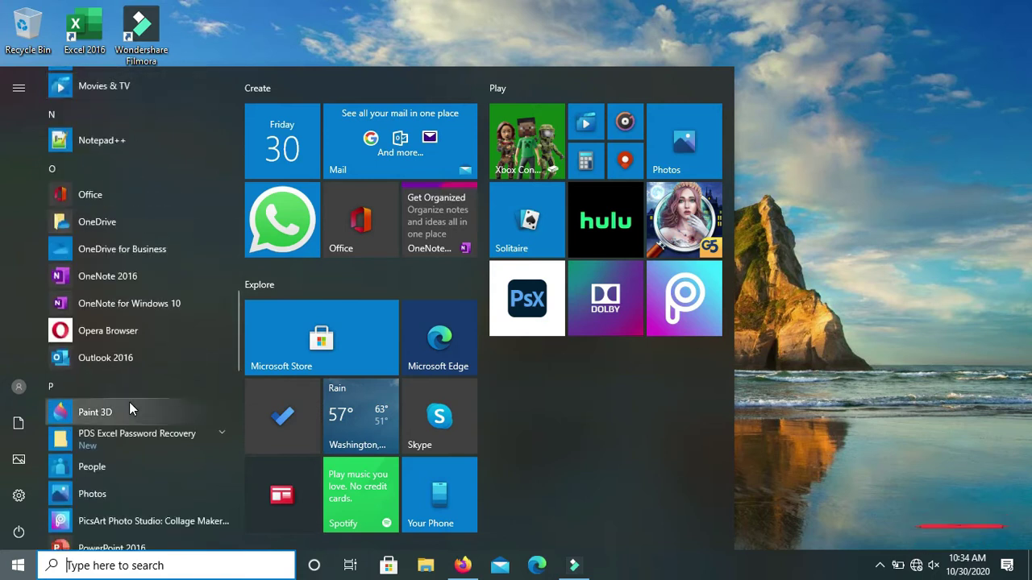
scroll(129, 403, "down", 4)
scroll(138, 418, "down", 5)
scroll(138, 418, "down", 3)
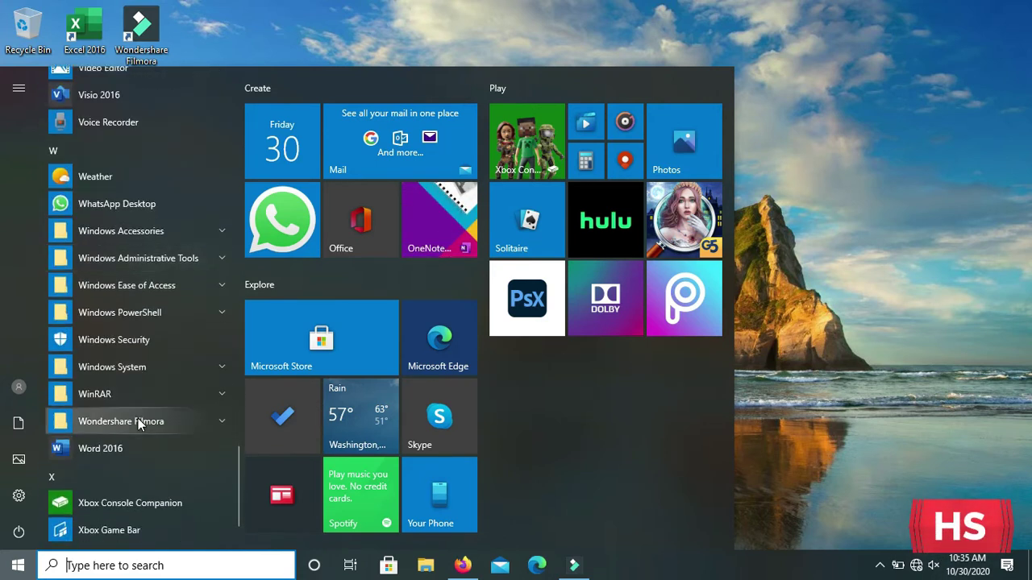
scroll(137, 418, "down", 2)
scroll(141, 407, "up", 10)
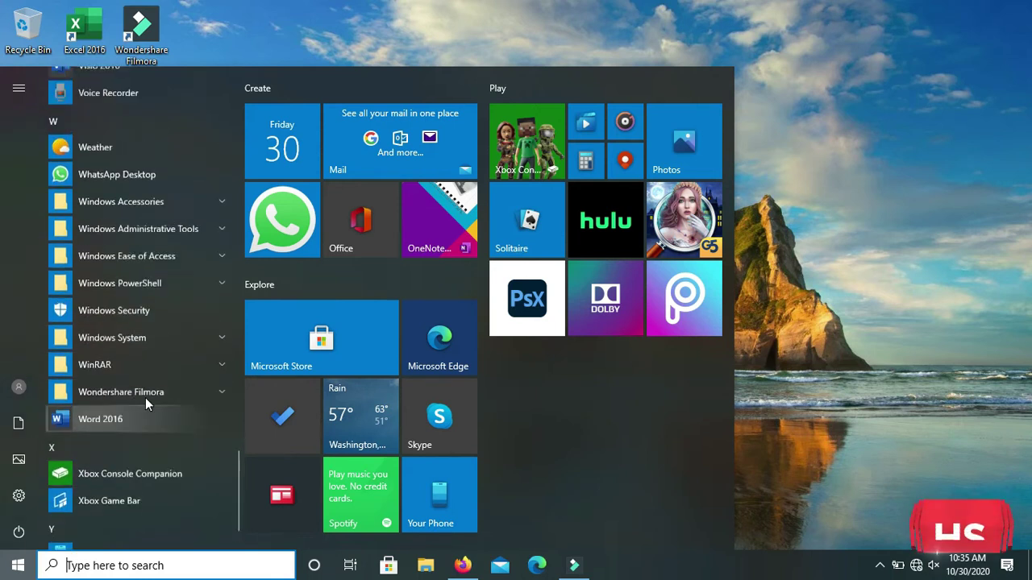
scroll(146, 392, "up", 15)
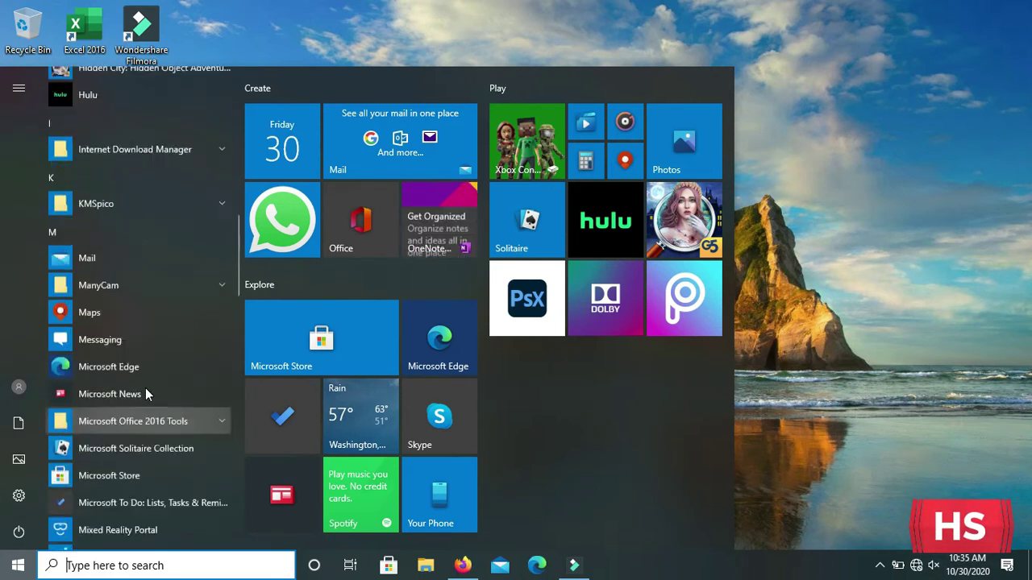
scroll(144, 386, "up", 5)
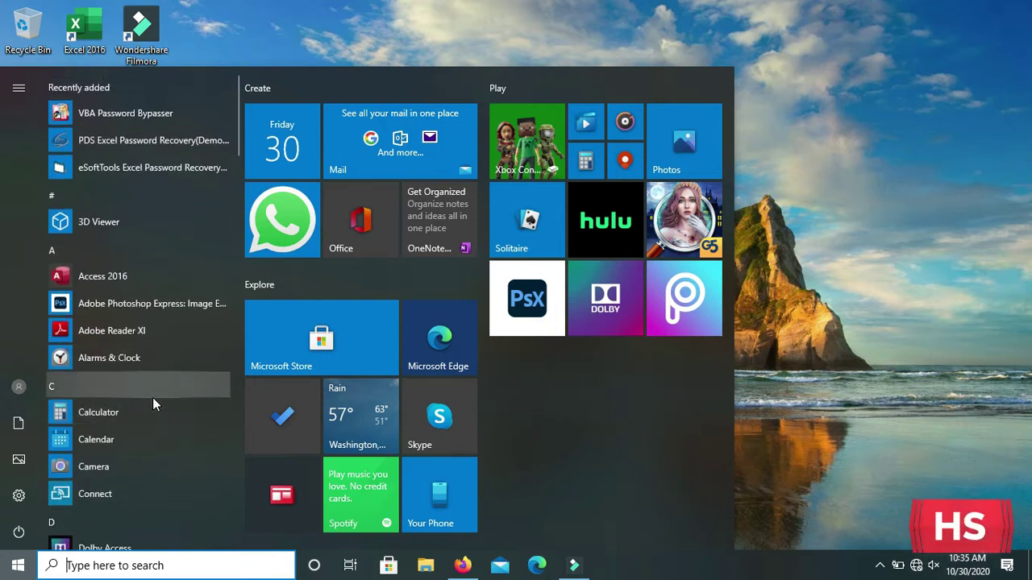
scroll(153, 399, "down", 3)
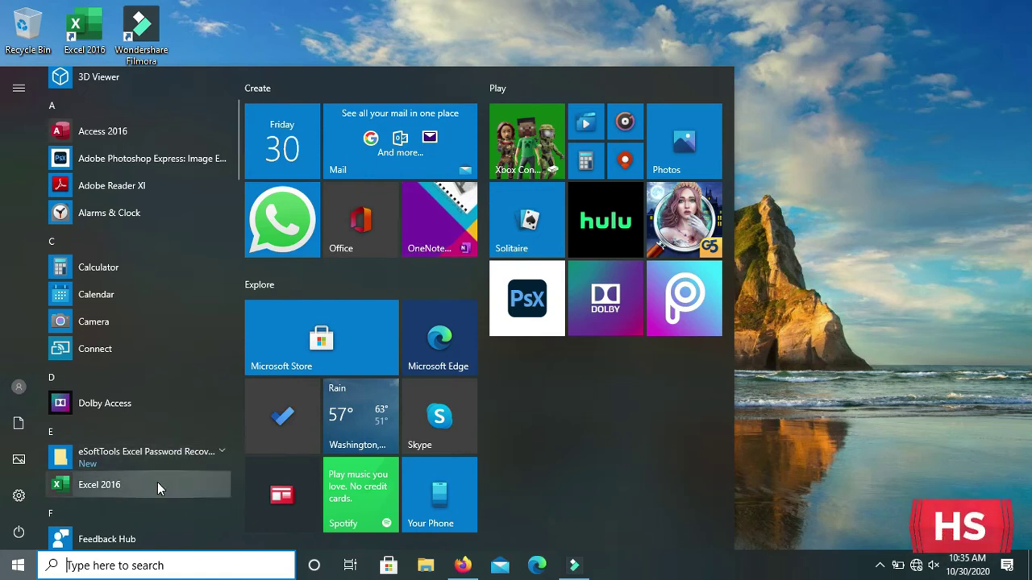
left_click(933, 330)
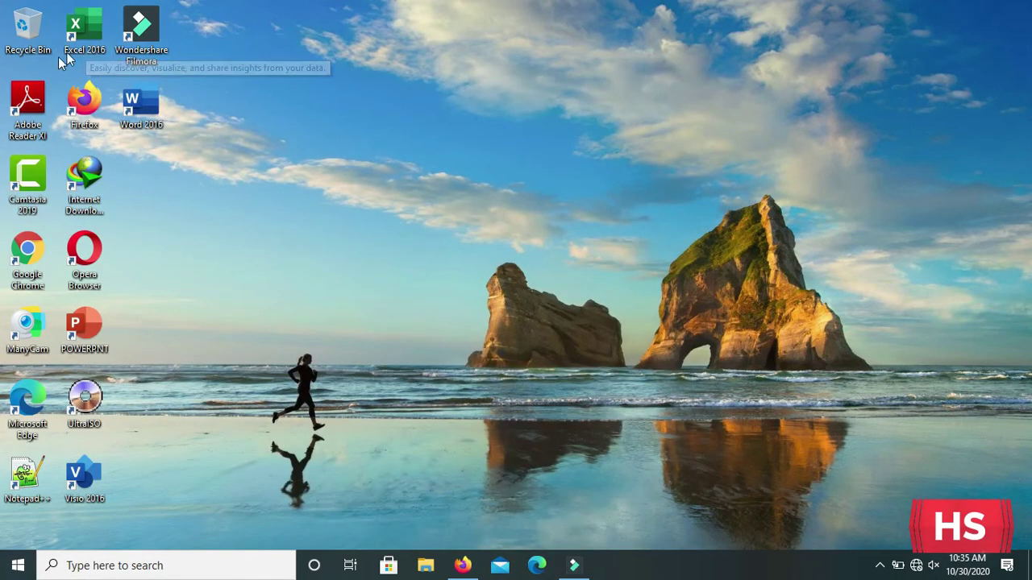
Launch Excel 2016 from the desktop and refresh the desktop while it loads
double_click(96, 51)
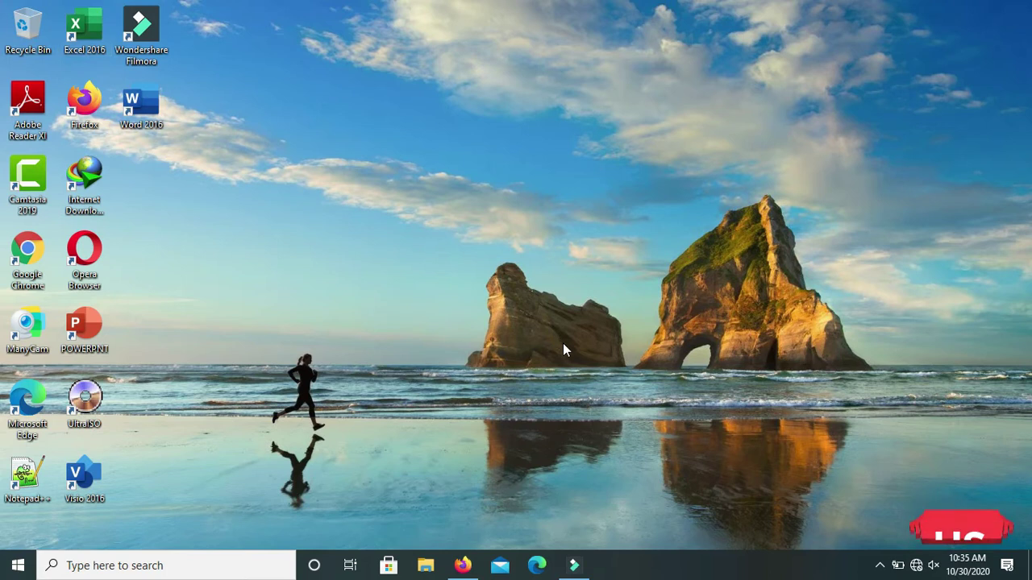
right_click(776, 369)
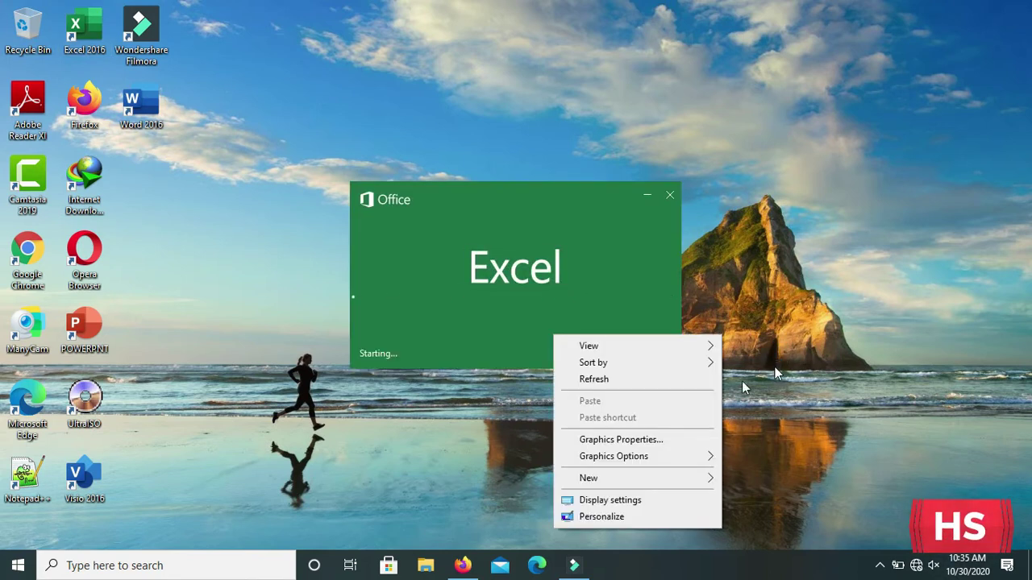
left_click(650, 379)
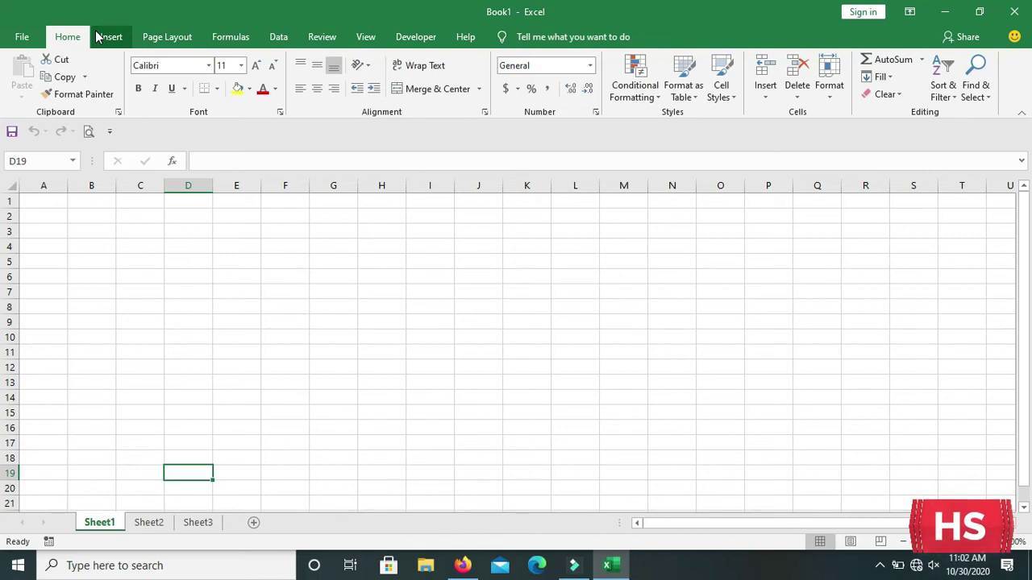
Examine the Insert commands on the ribbon and return to the Home commands
left_click(20, 41)
left_click(20, 40)
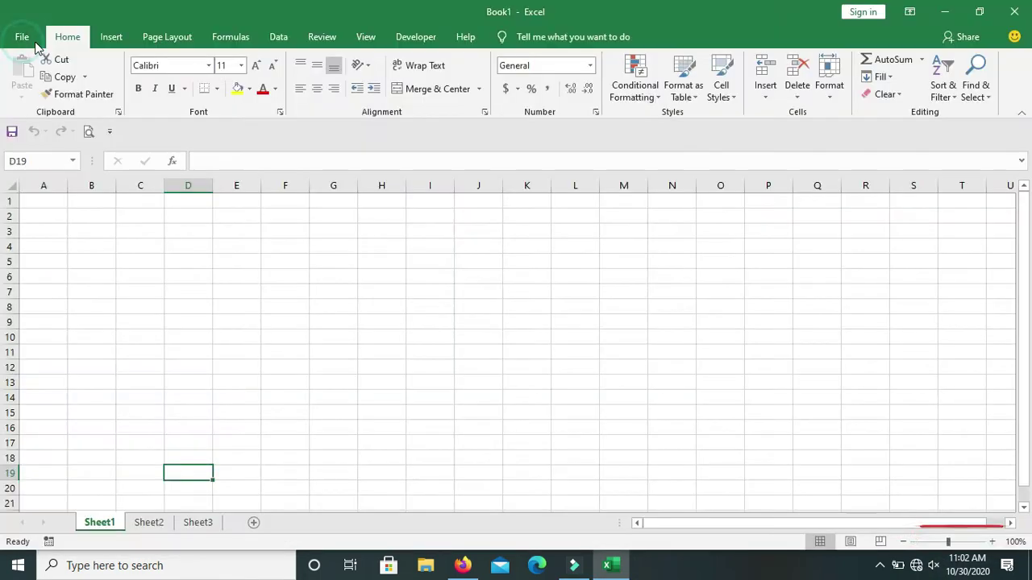
left_click(114, 38)
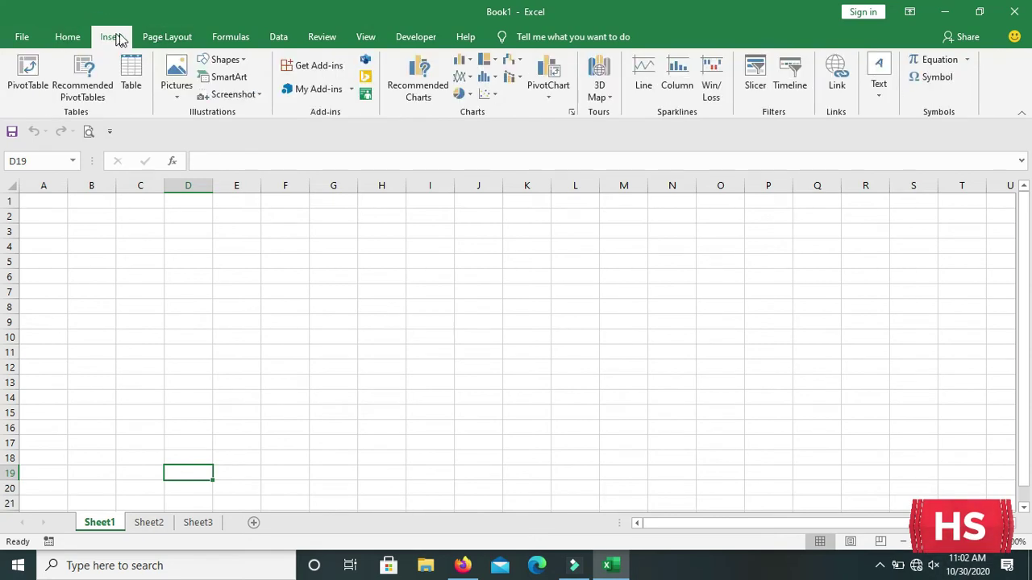
left_click(66, 40)
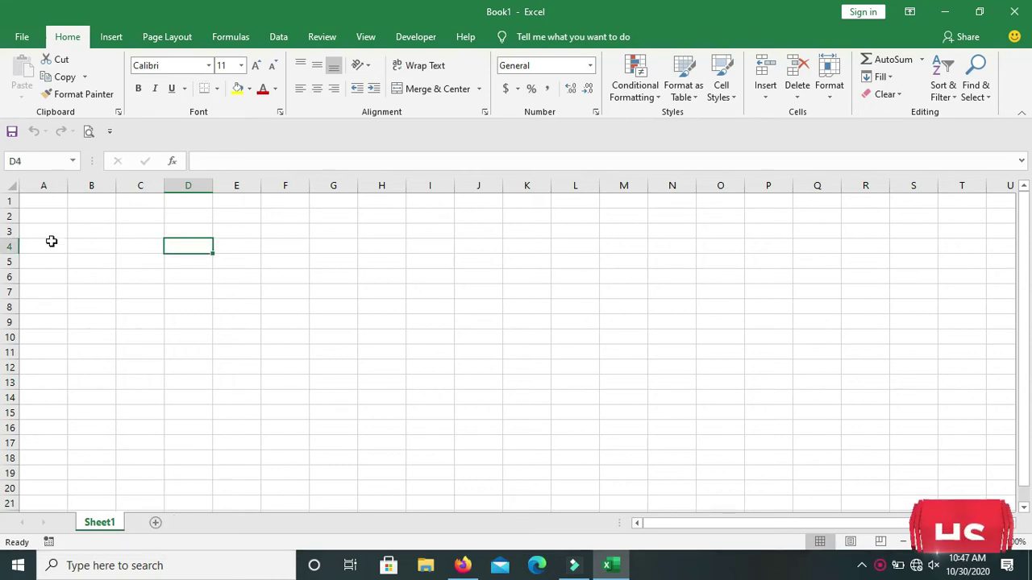
Examine the Name Box and the formula bar for cell D4, without entering any content
left_click(48, 162)
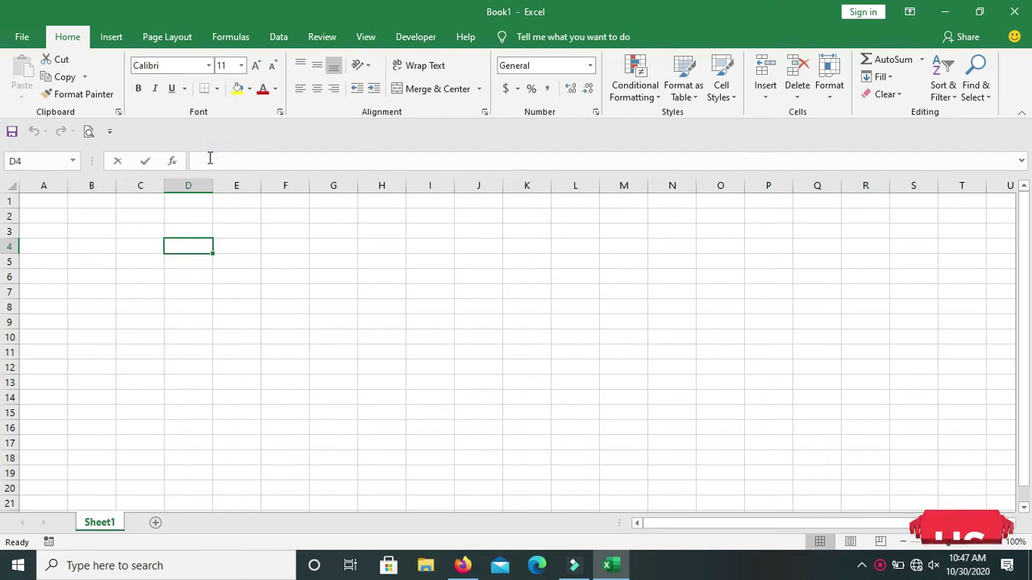
left_click(201, 157)
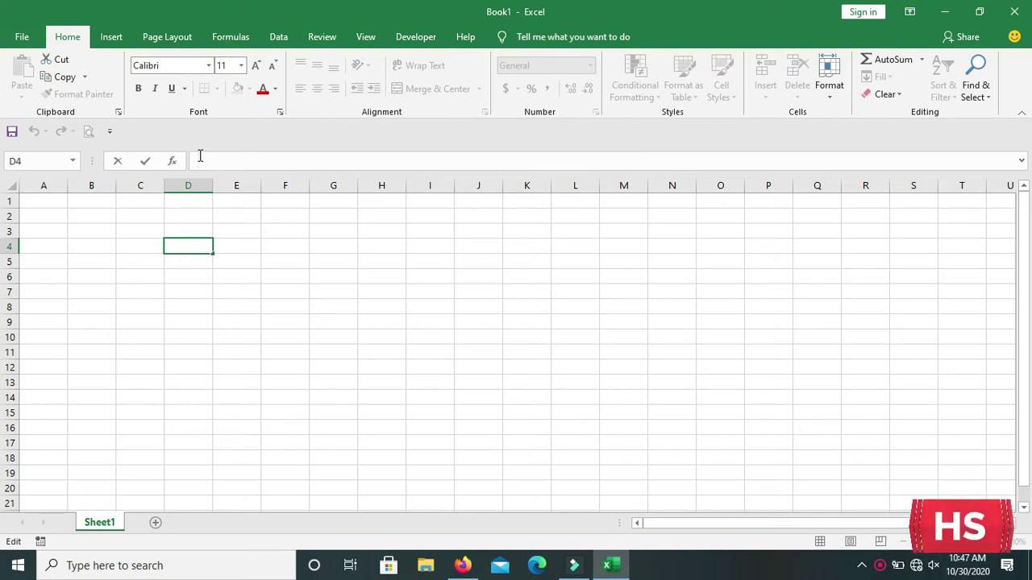
left_click(336, 322)
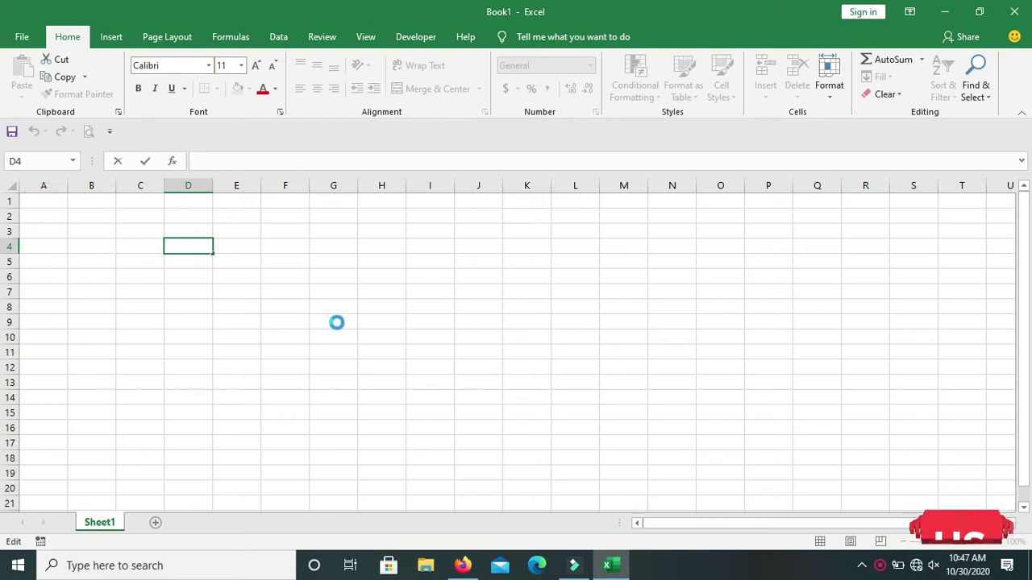
Select the cell range A1:H17 on Sheet1
left_click_drag(54, 201, 91, 256)
left_click_drag(227, 325, 620, 396)
left_click_drag(52, 198, 520, 429)
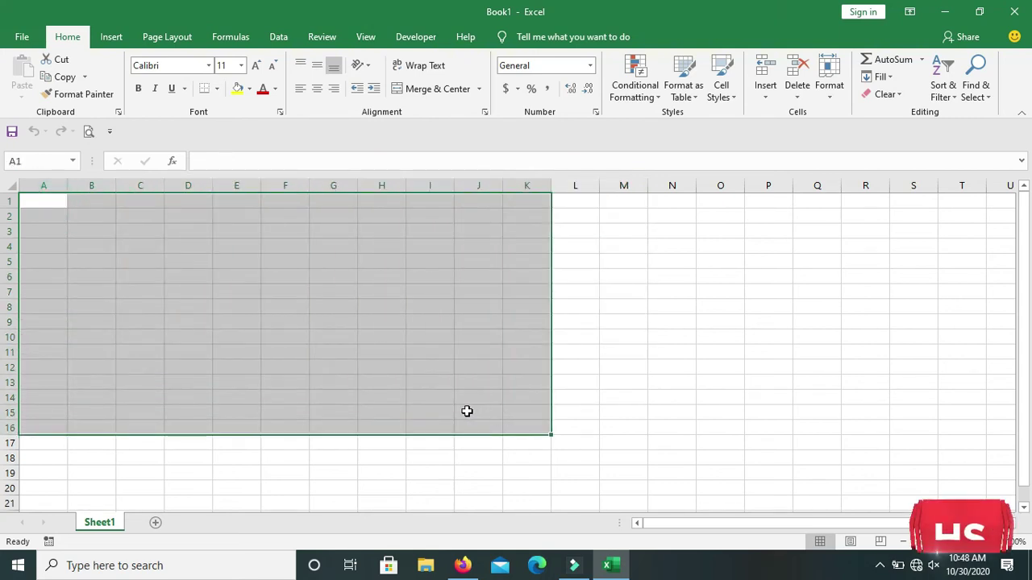
left_click(579, 408)
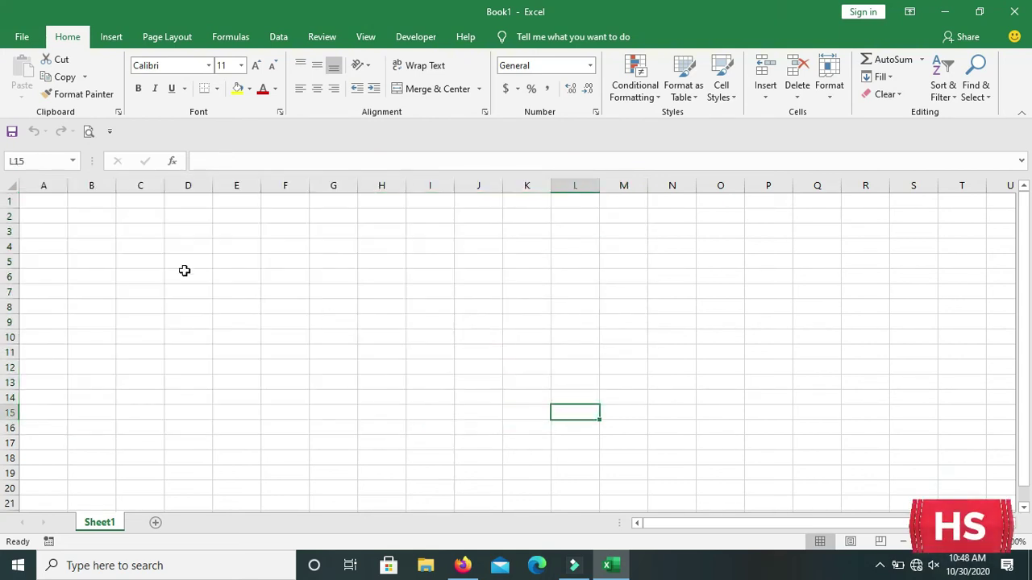
left_click_drag(54, 205, 394, 445)
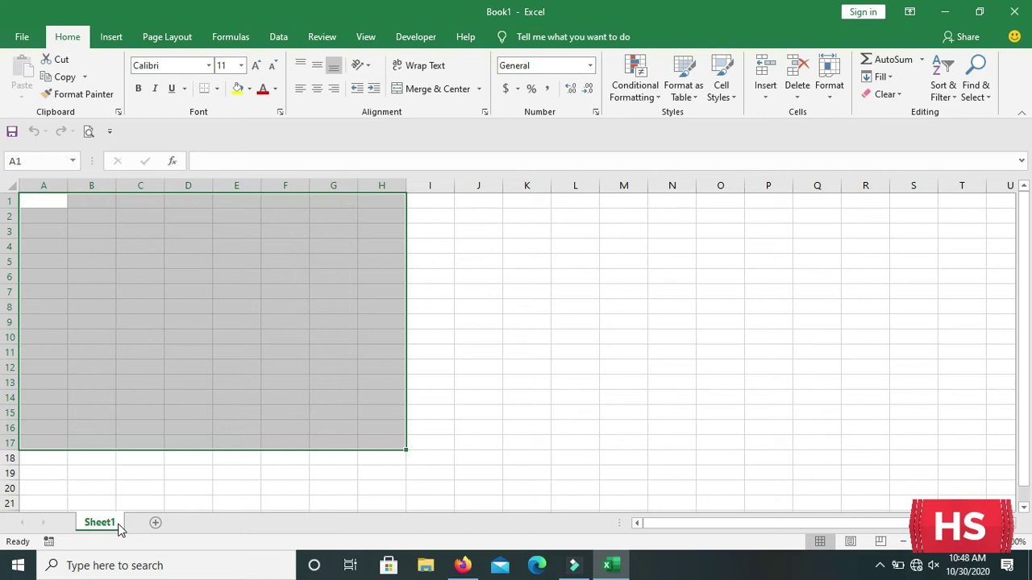
Add two new worksheets to the workbook and switch back to Sheet1
left_click(157, 523)
left_click(204, 524)
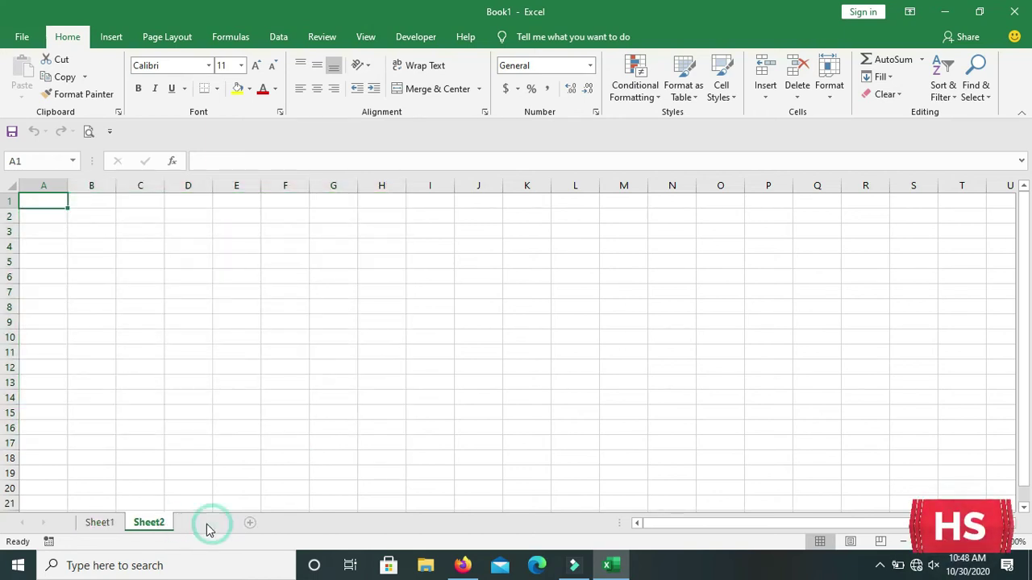
left_click(103, 522)
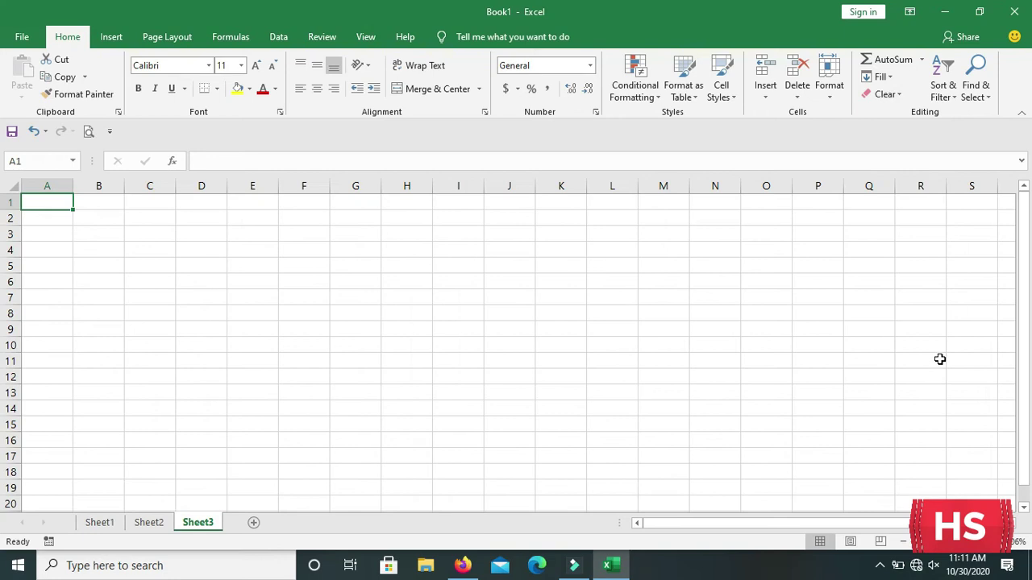
Examine the workbook's file management commands, including the additional ones, and return to Sheet3
left_click_drag(1027, 295, 1025, 206)
mouse_move(752, 525)
left_mouse_down()
mouse_move(799, 527)
mouse_move(737, 528)
mouse_move(798, 529)
mouse_move(752, 535)
left_mouse_up()
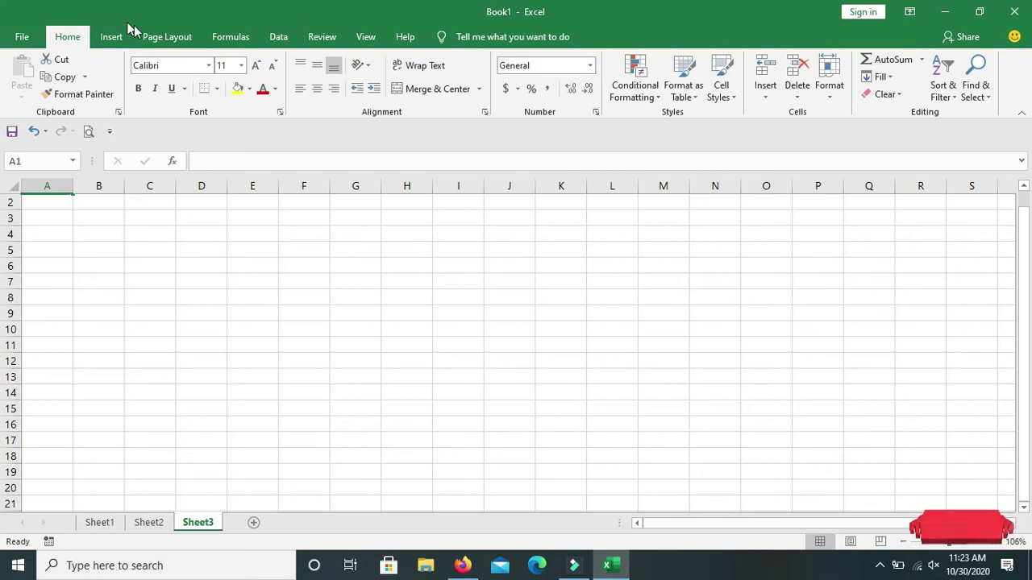
left_click(22, 38)
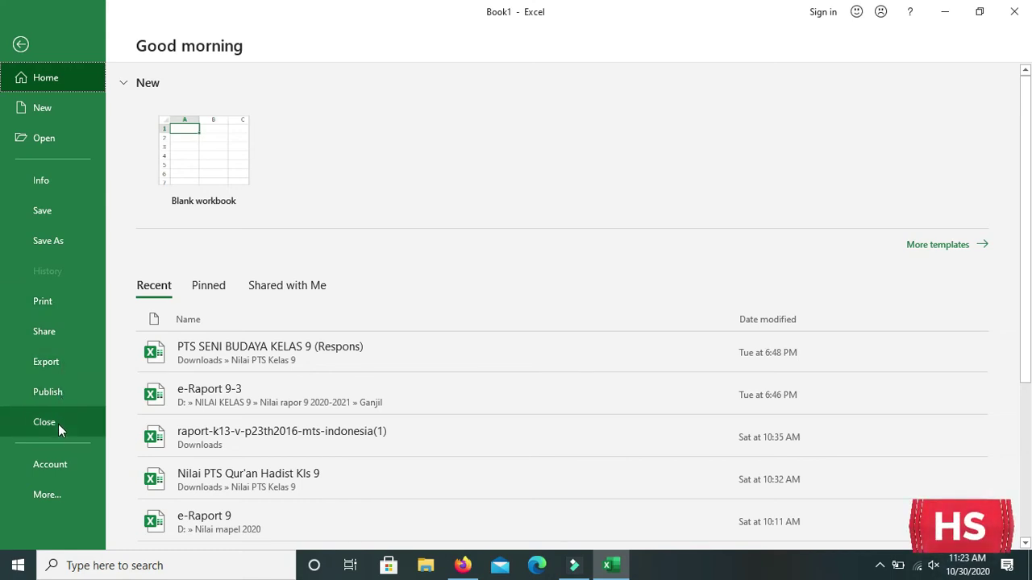
left_click(55, 494)
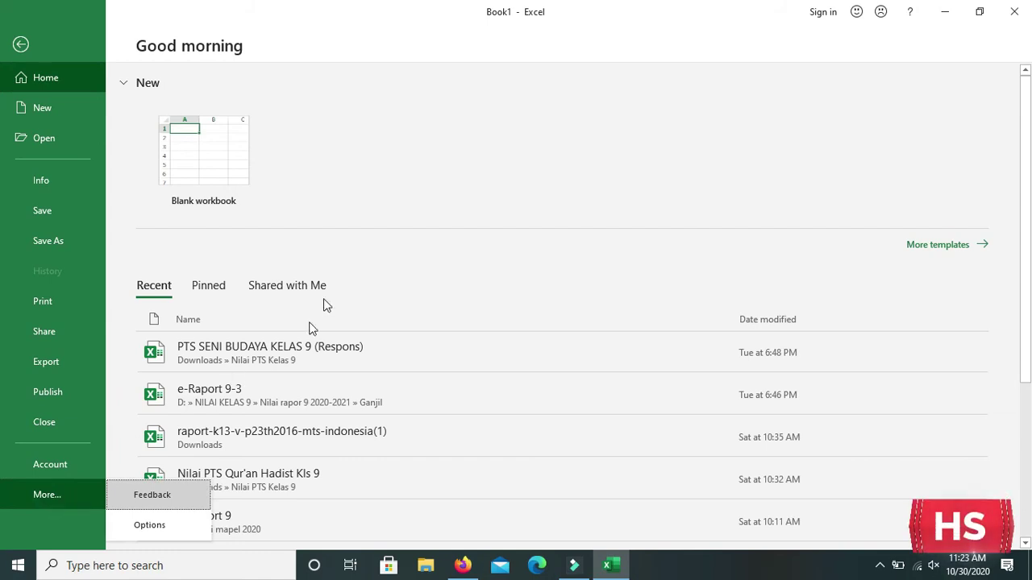
left_click(23, 43)
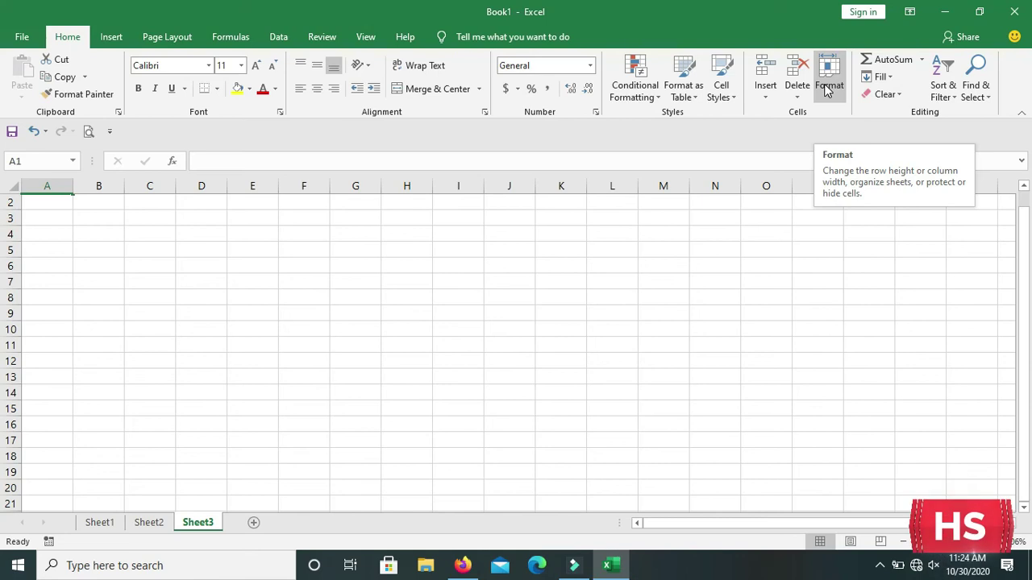
Examine the Sort & Filter options and the AutoSum functions
left_click(948, 100)
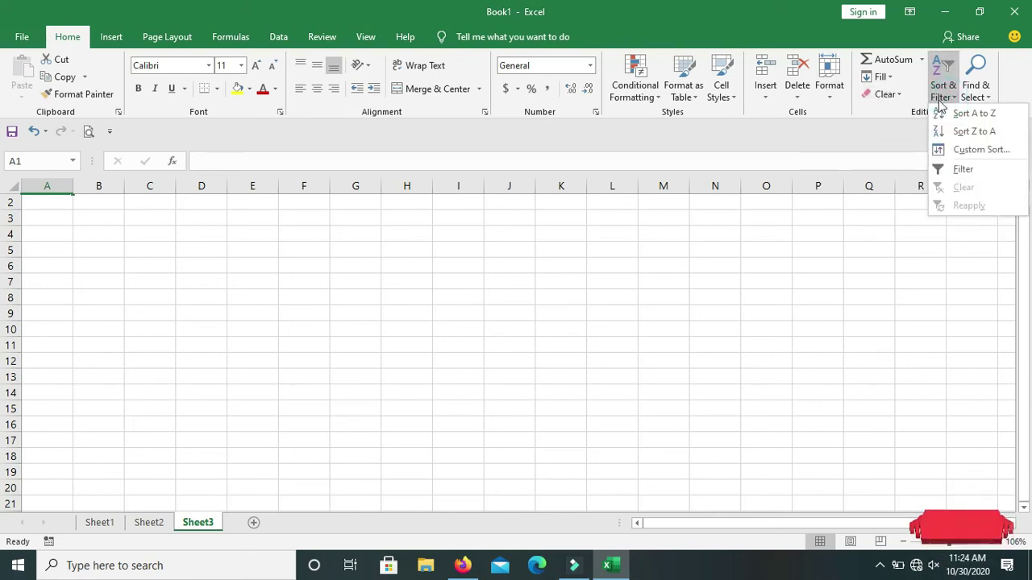
left_click(742, 286)
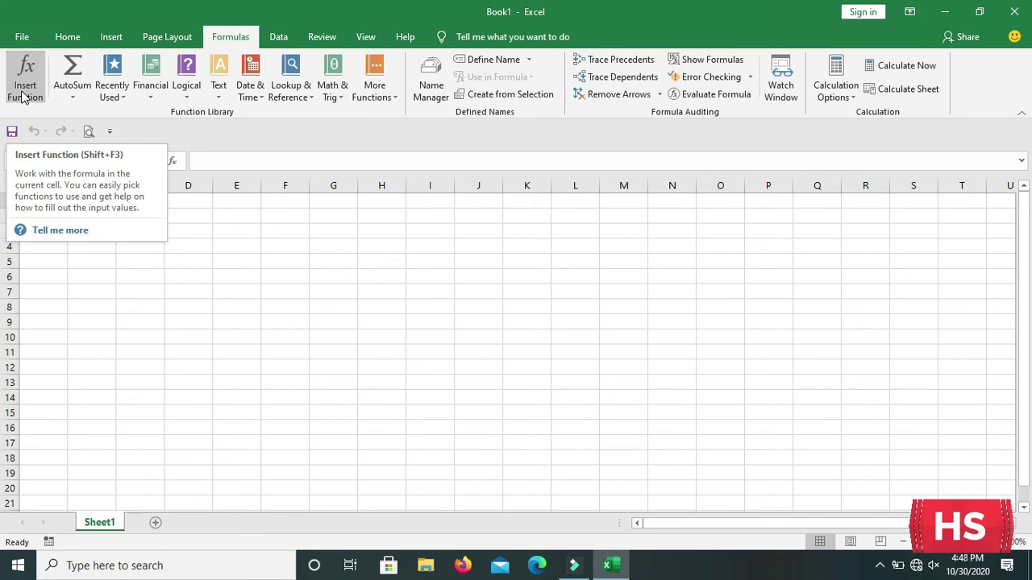
left_click(71, 99)
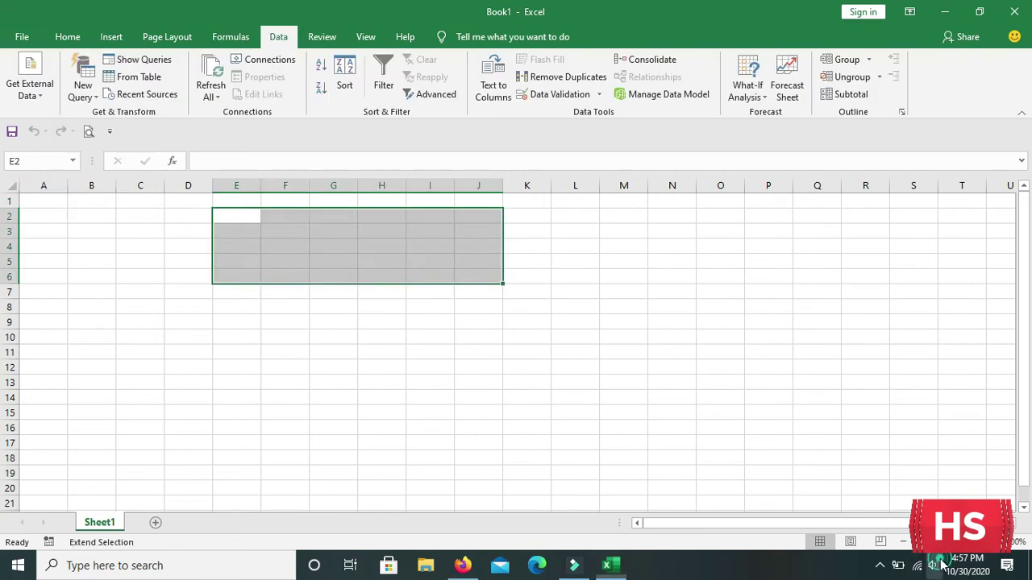
Turn the system speaker volume down to zero and return to the workbook
left_click(933, 565)
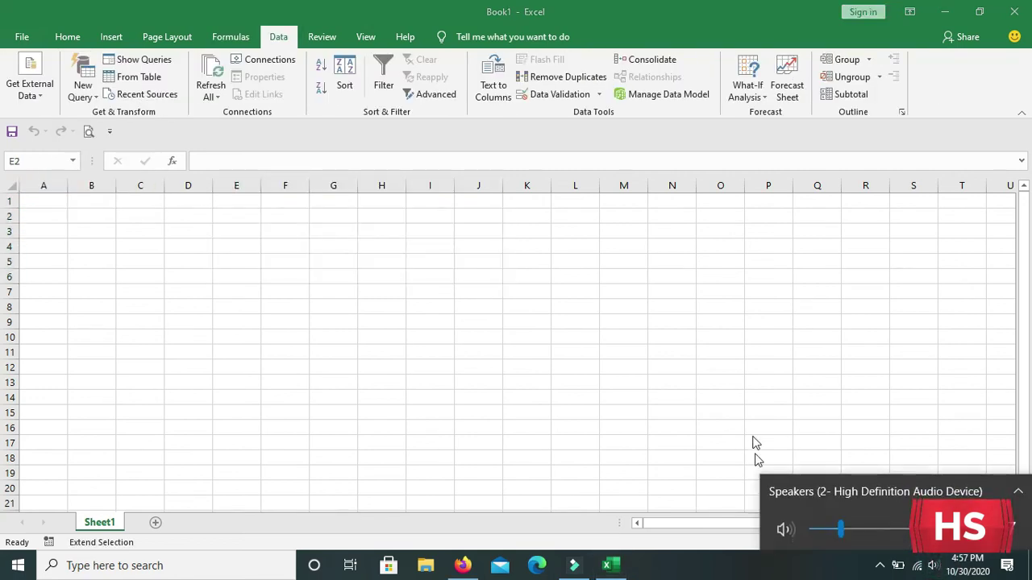
left_click(813, 530)
left_click(812, 531)
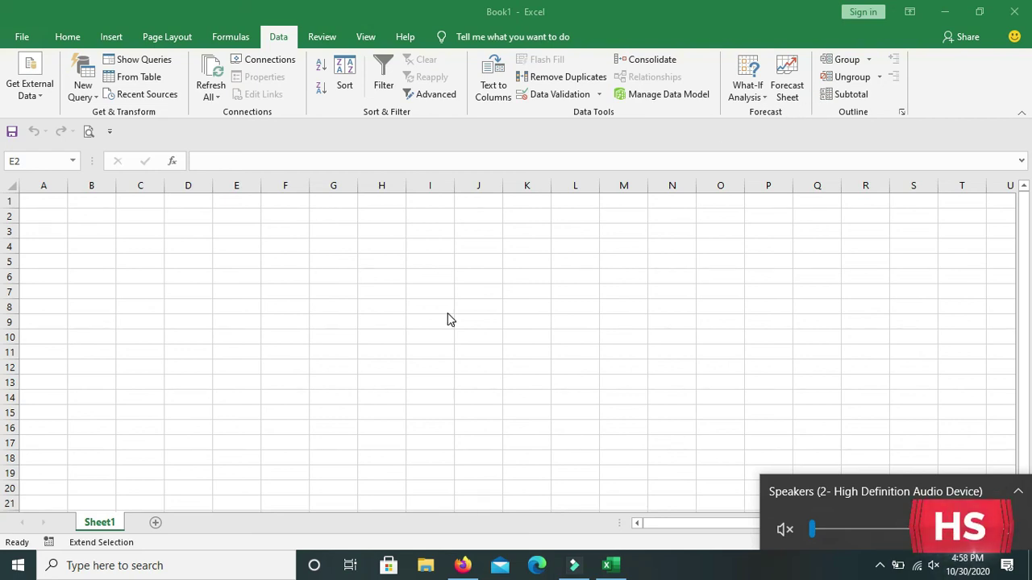
left_click(478, 277)
Examine the Review, View and Help commands on the ribbon in turn
left_click(322, 37)
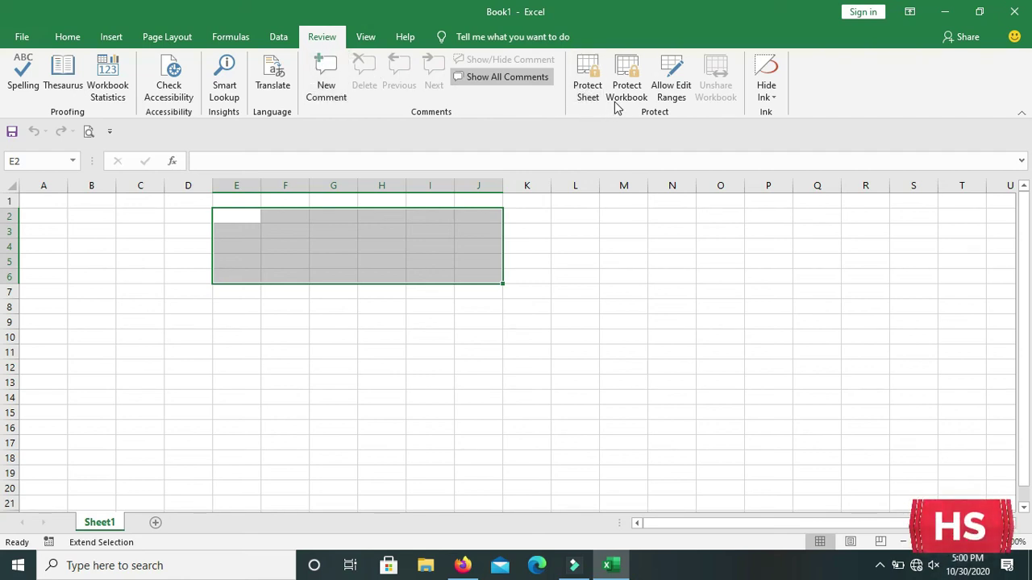
left_click(365, 38)
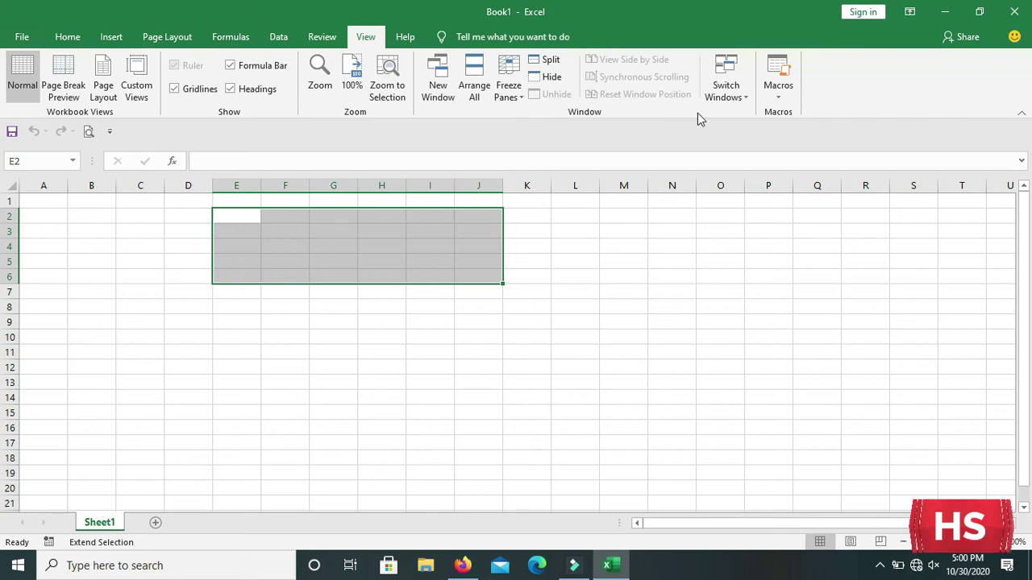
left_click(408, 36)
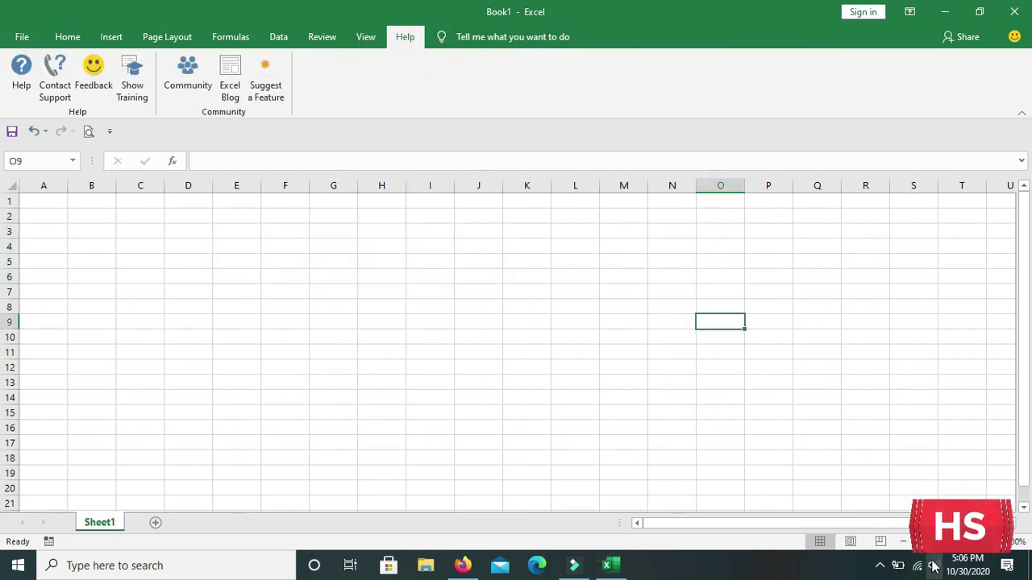
Lower the system speaker volume to mute
left_click(932, 565)
left_click_drag(835, 529, 811, 528)
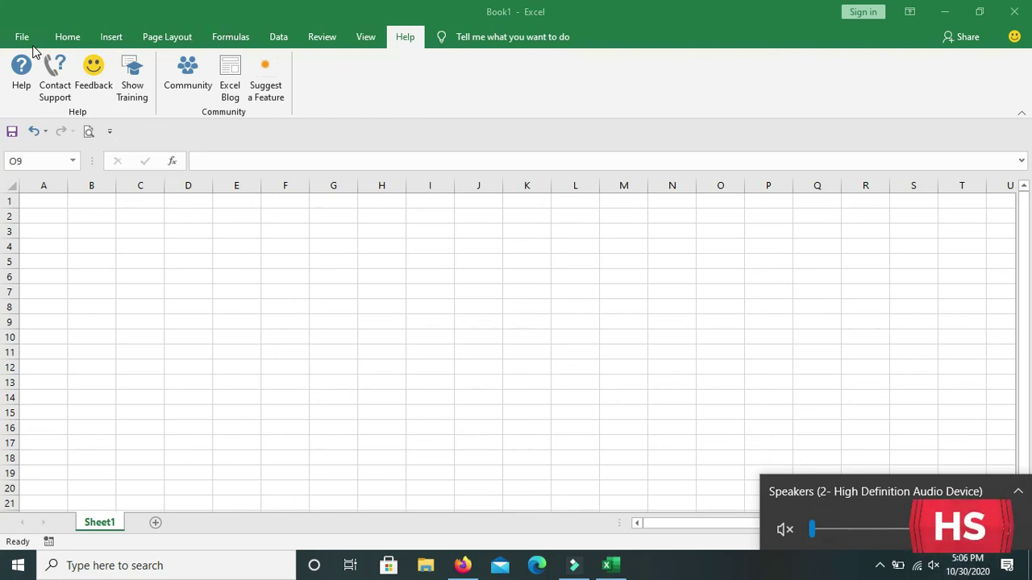
View Excel's start page with its templates and recent files, and return to the worksheet
left_click(62, 37)
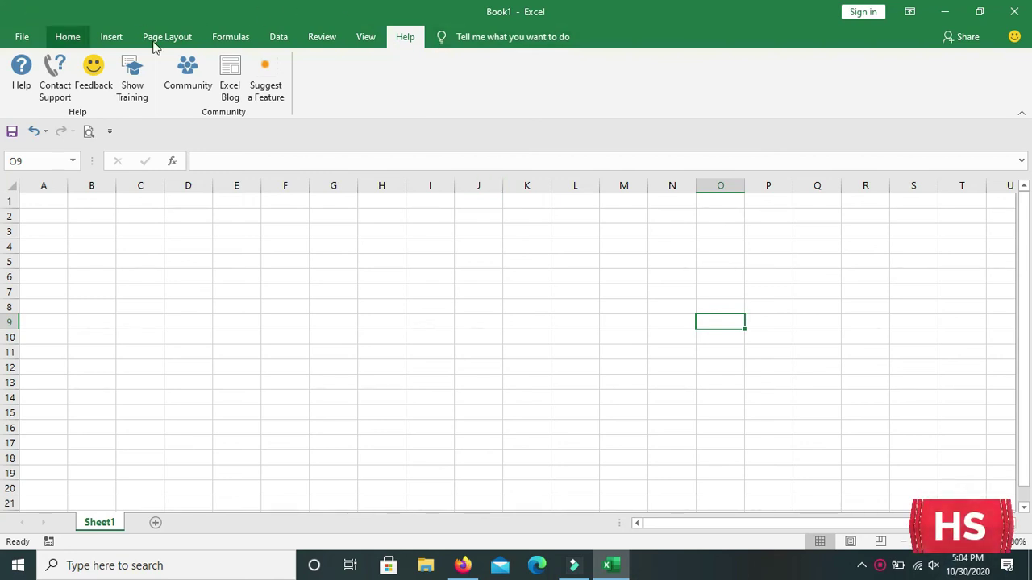
left_click(22, 37)
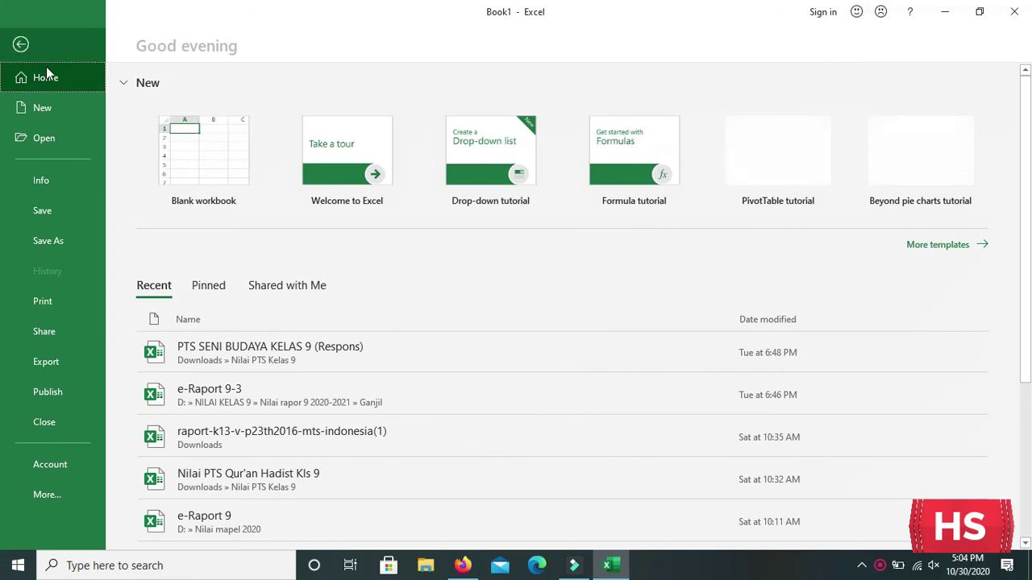
left_click(19, 40)
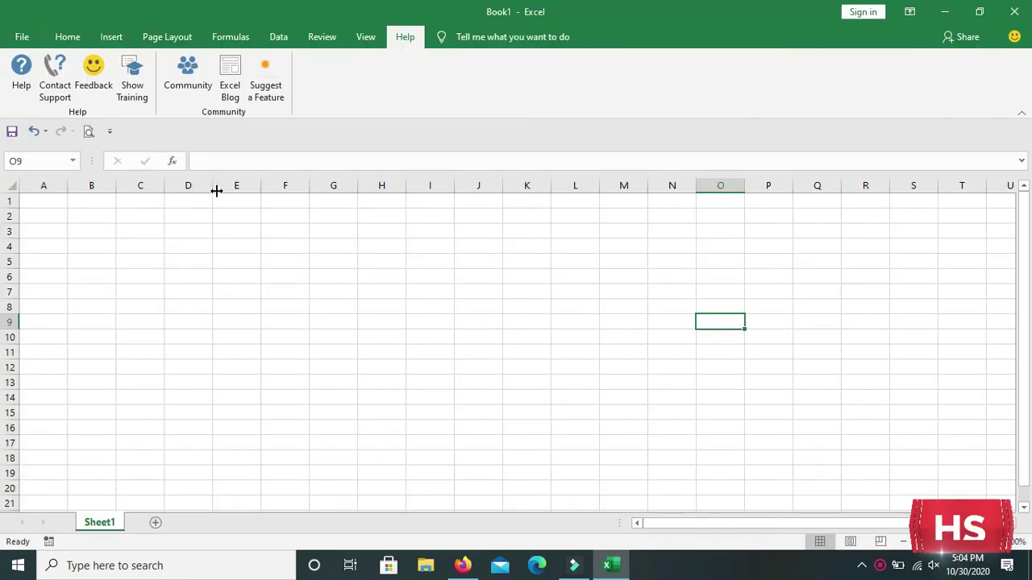